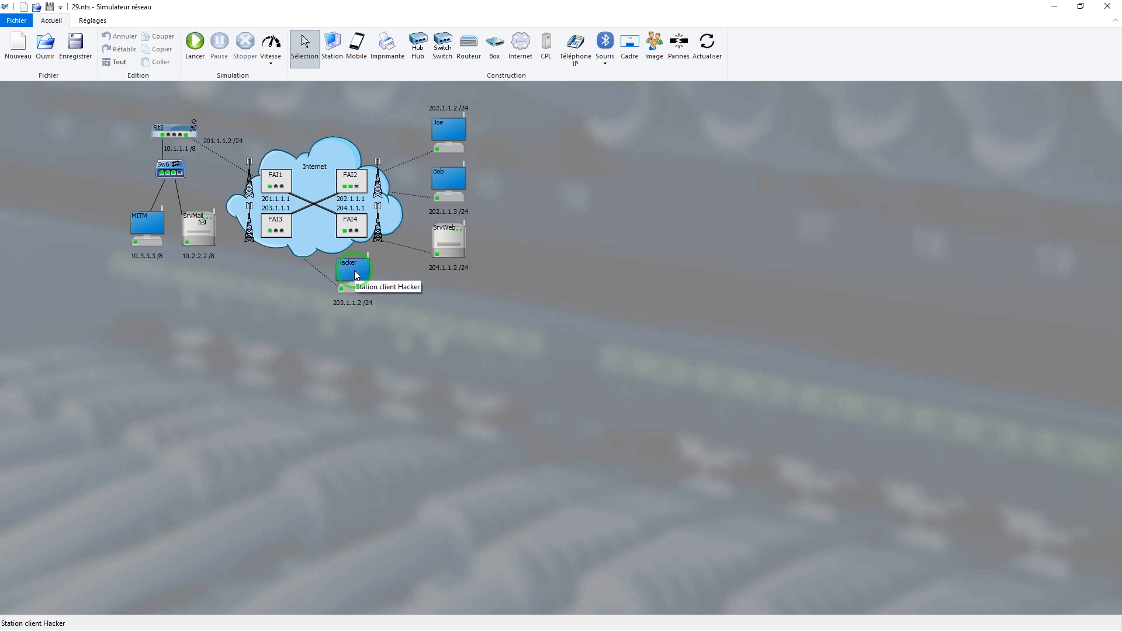
Step: Open the fault and attack management window, confirm its password prompt, and place the window clear of the network diagram
click(680, 52)
click(533, 293)
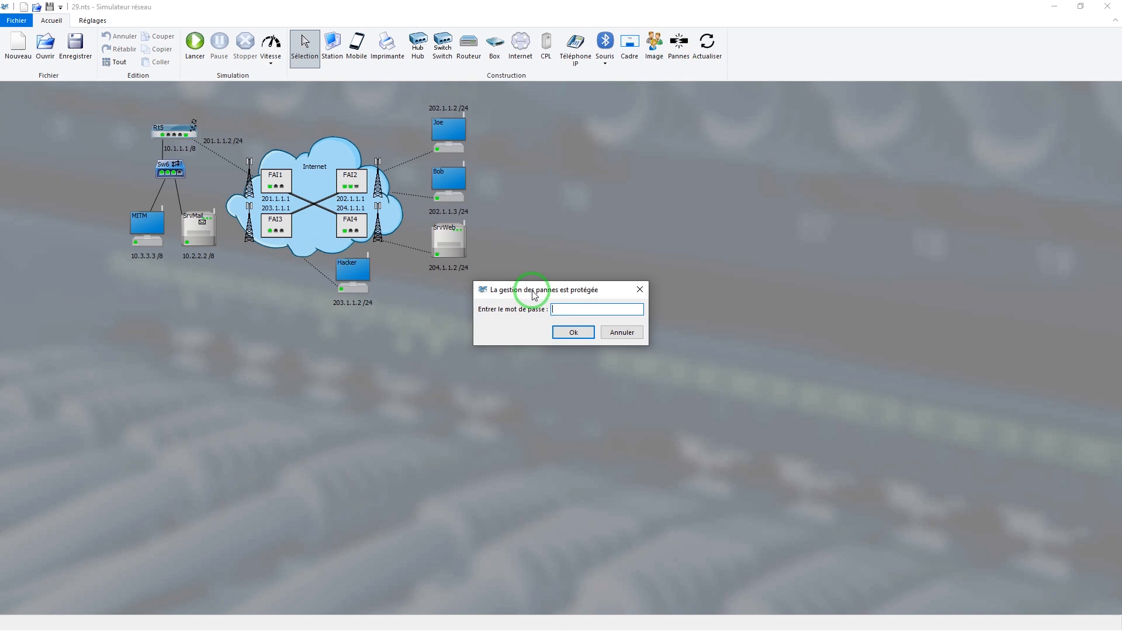
key(Return)
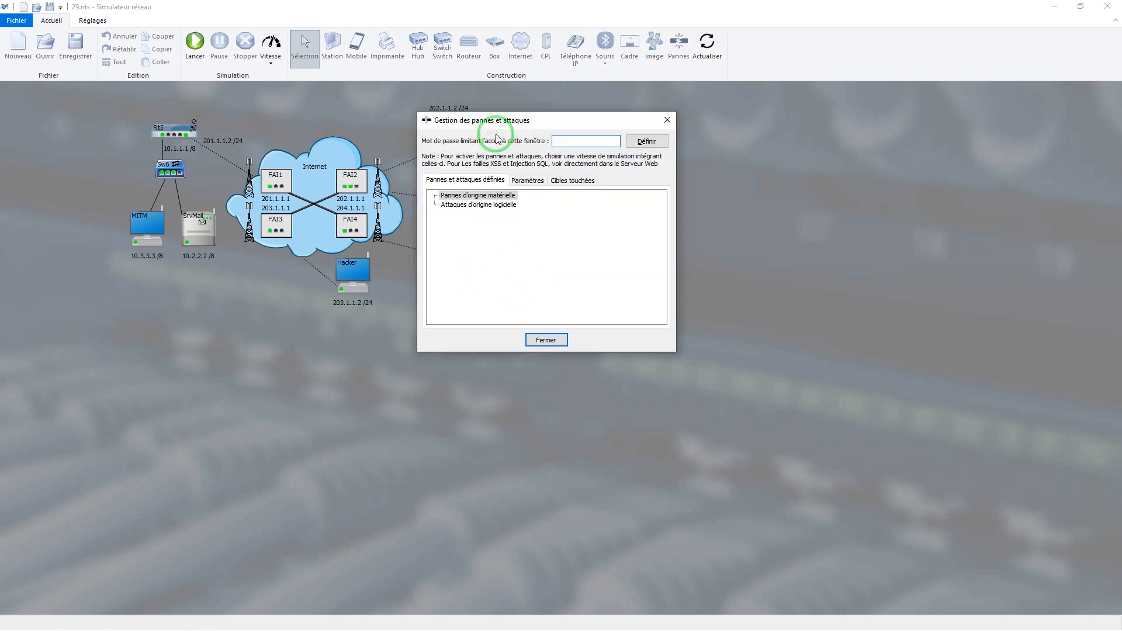
drag(494, 122, 566, 116)
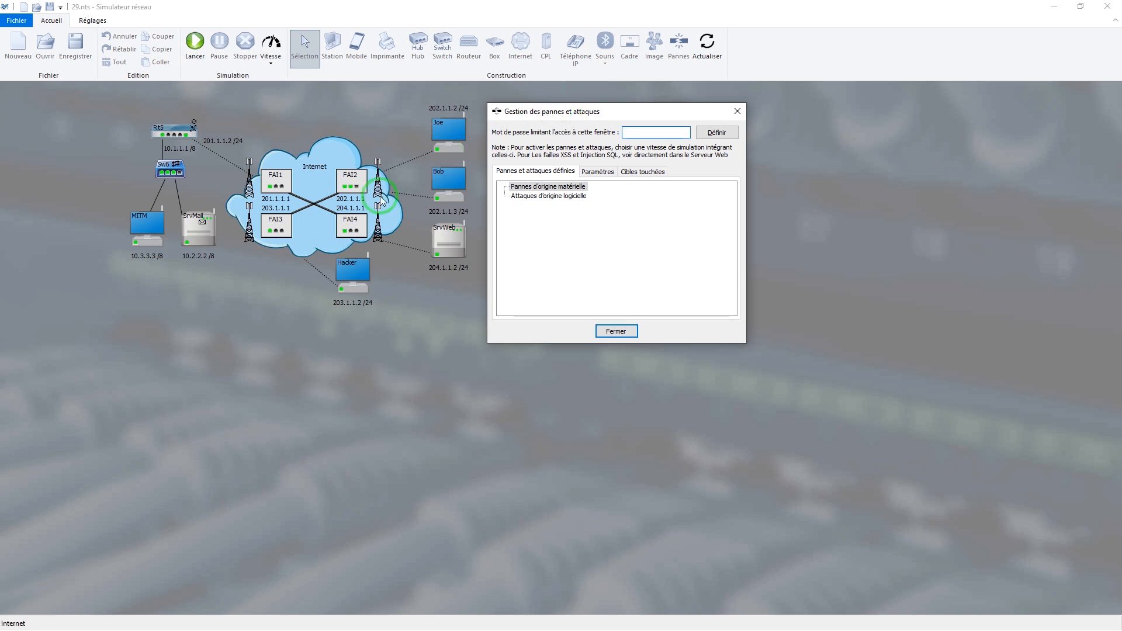
Step: Open the attack settings for the Hacker station and activate its Ransomware attack by phishing mail
click(346, 289)
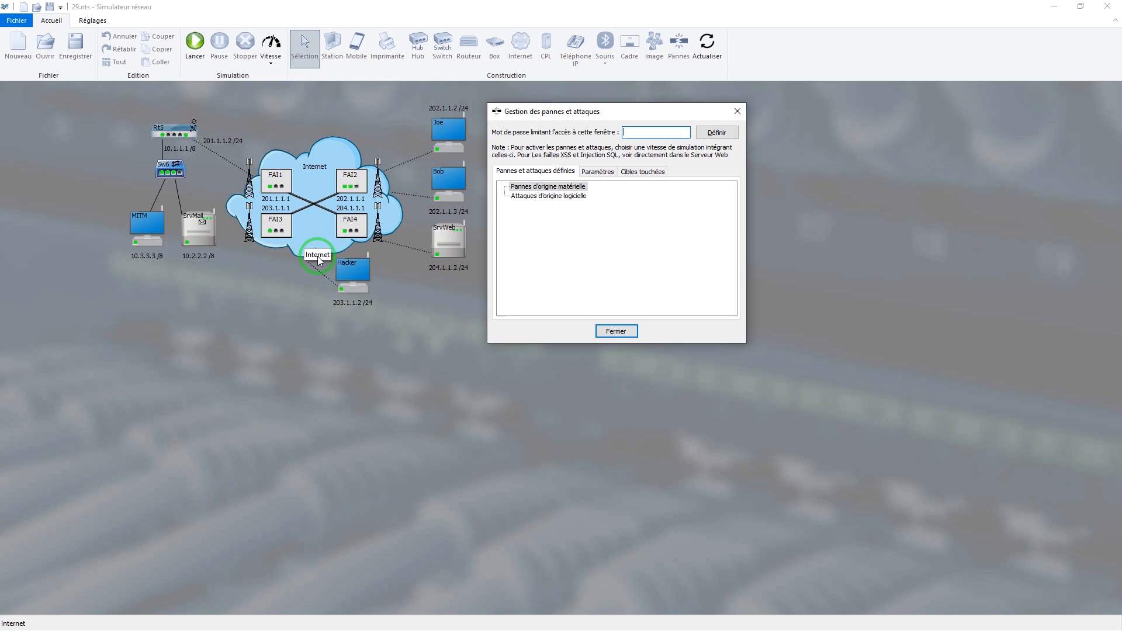
right_click(349, 275)
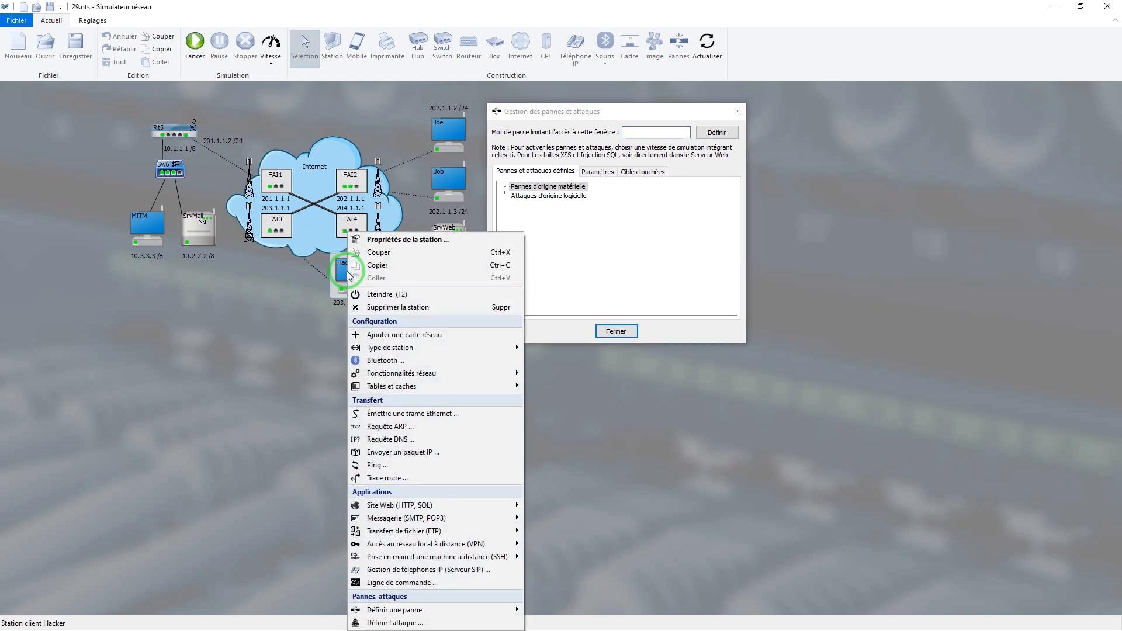
click(411, 623)
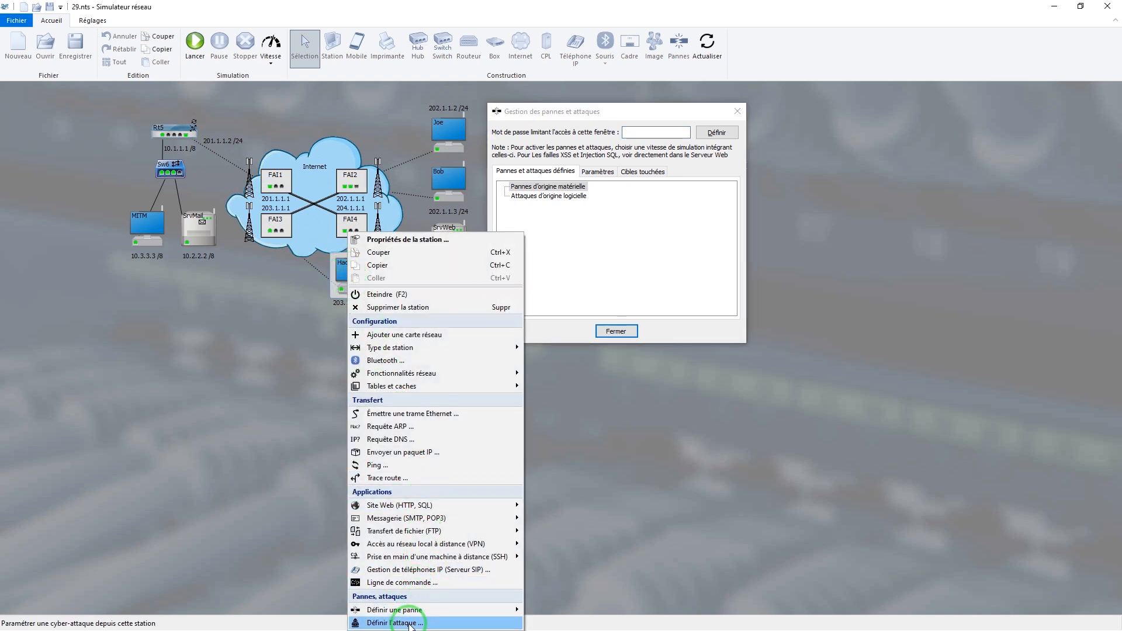
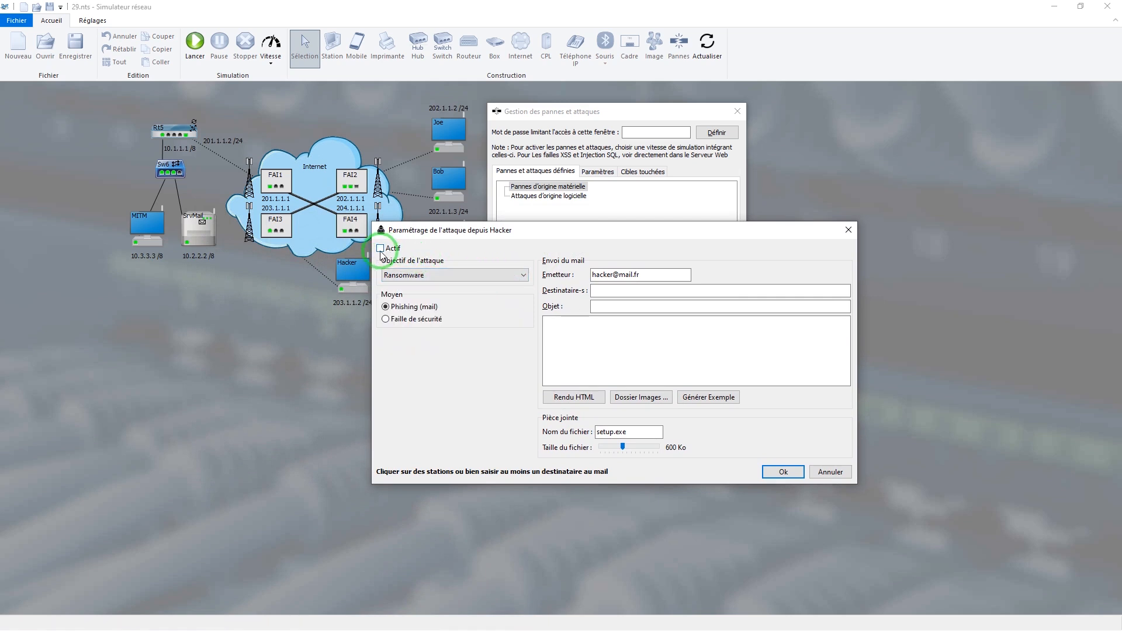
click(381, 249)
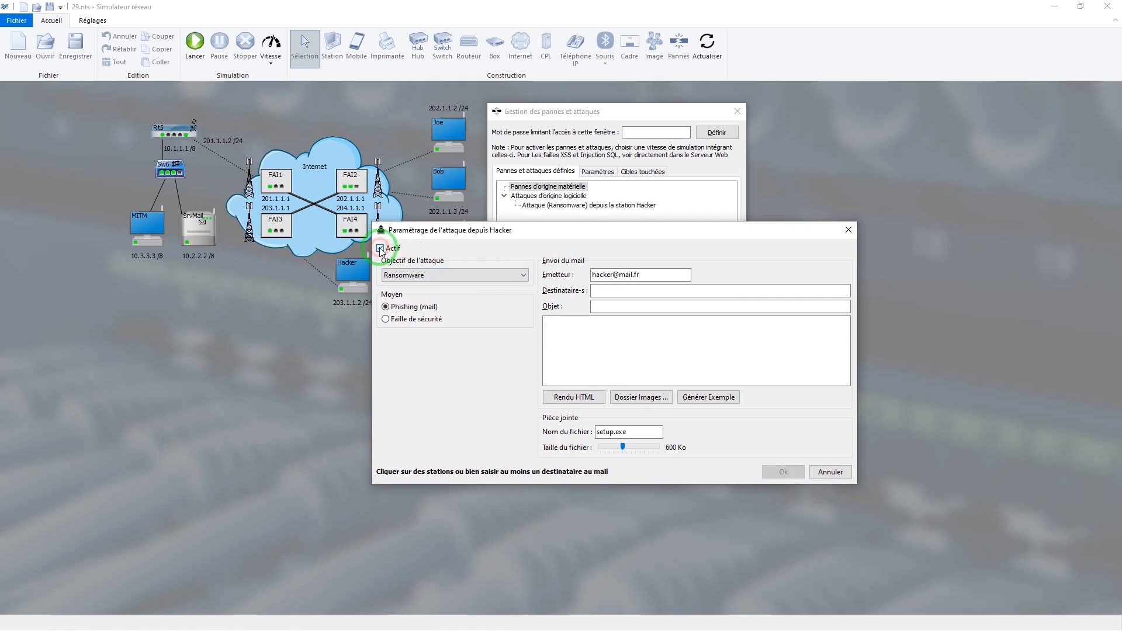
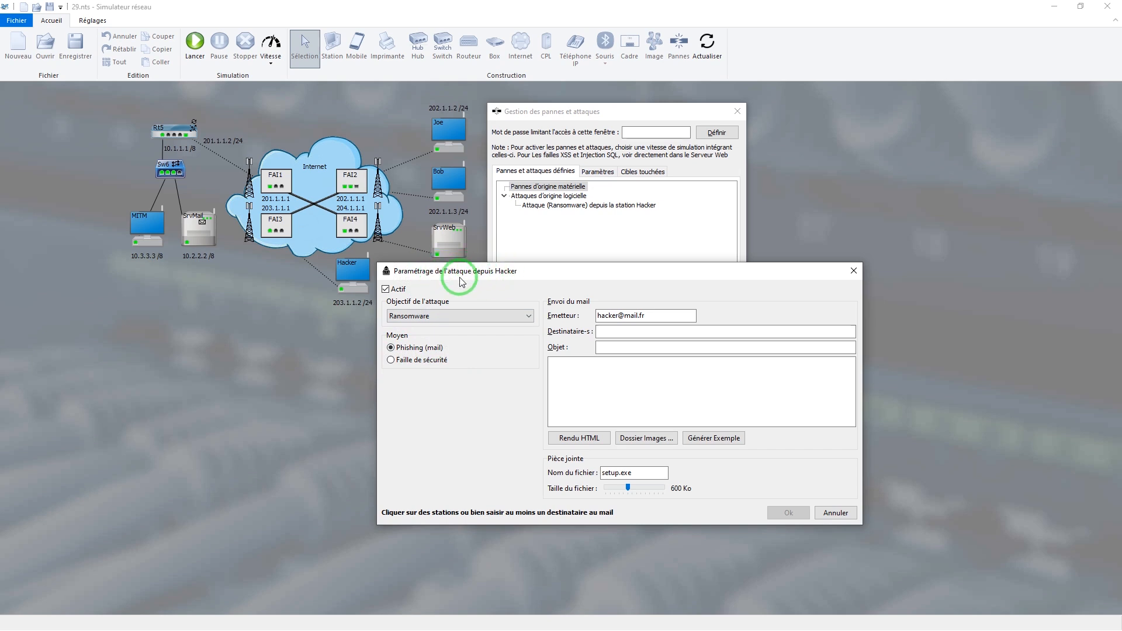
drag(458, 271, 461, 271)
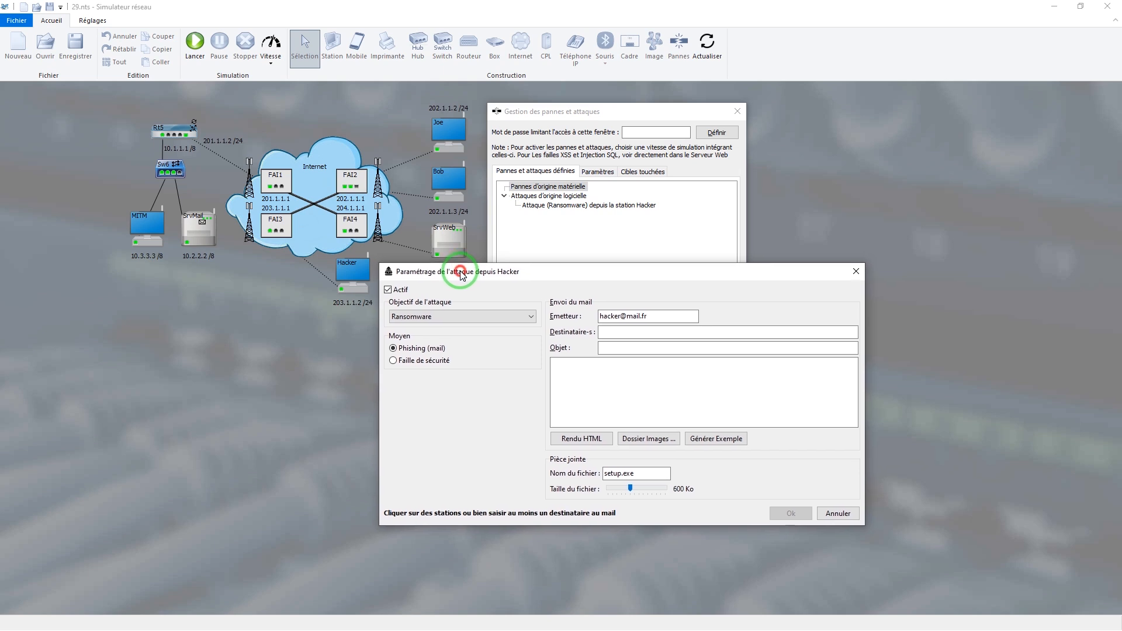
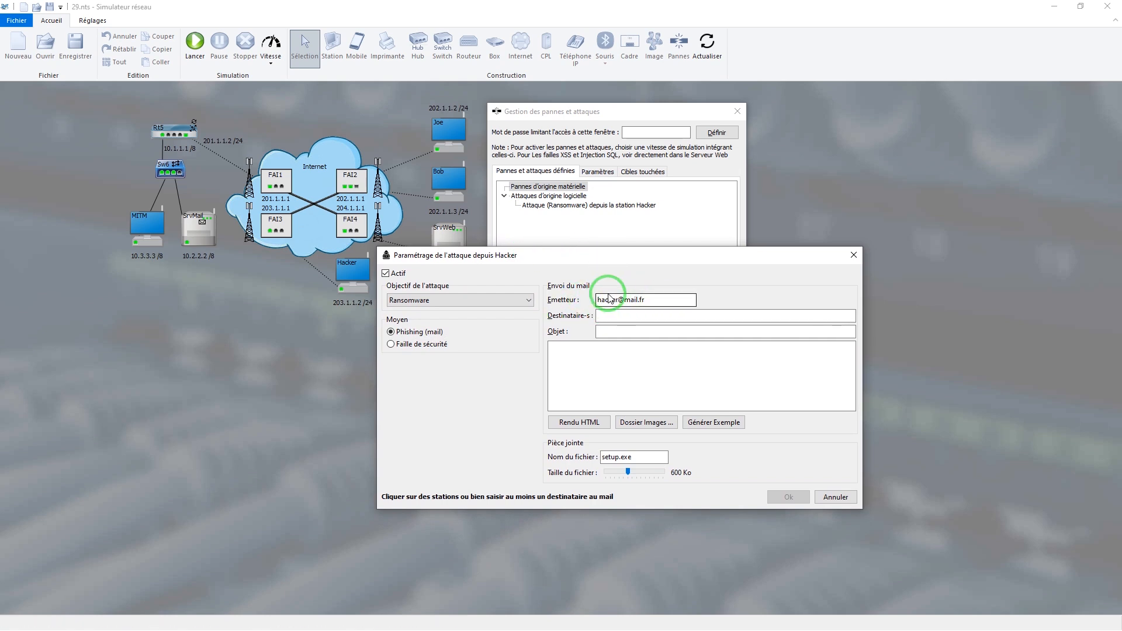
Step: Address the phishing mail to the users at 202.1.1.2 and 202.1.1.3, with subject "Alerte de sécurité", the sample antivirus message and a 400 Ko attachment
click(608, 315)
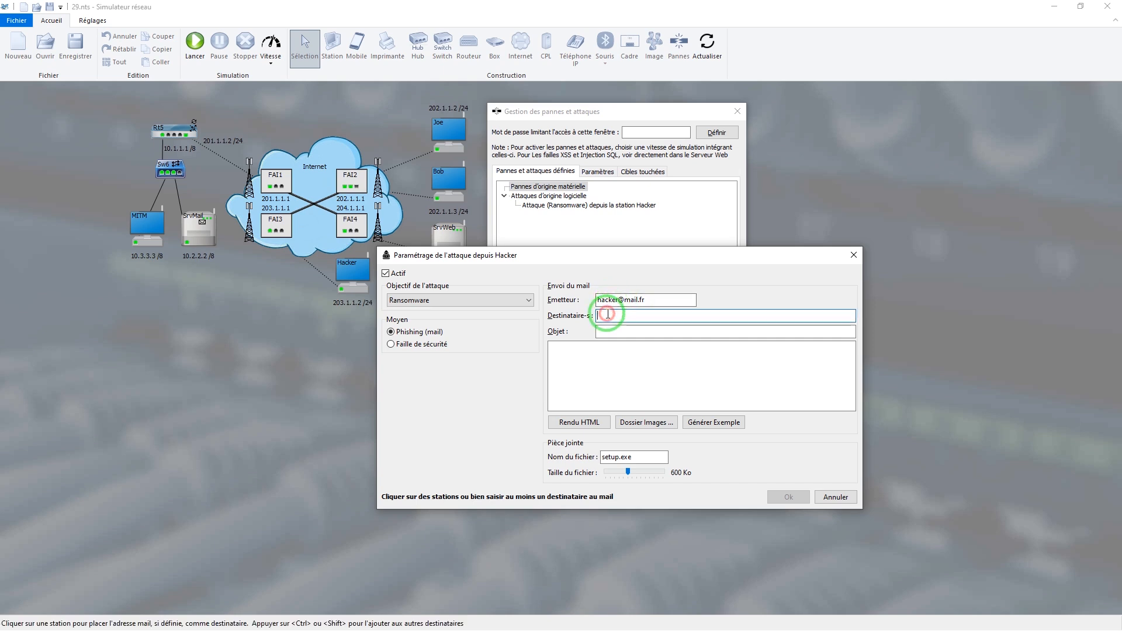
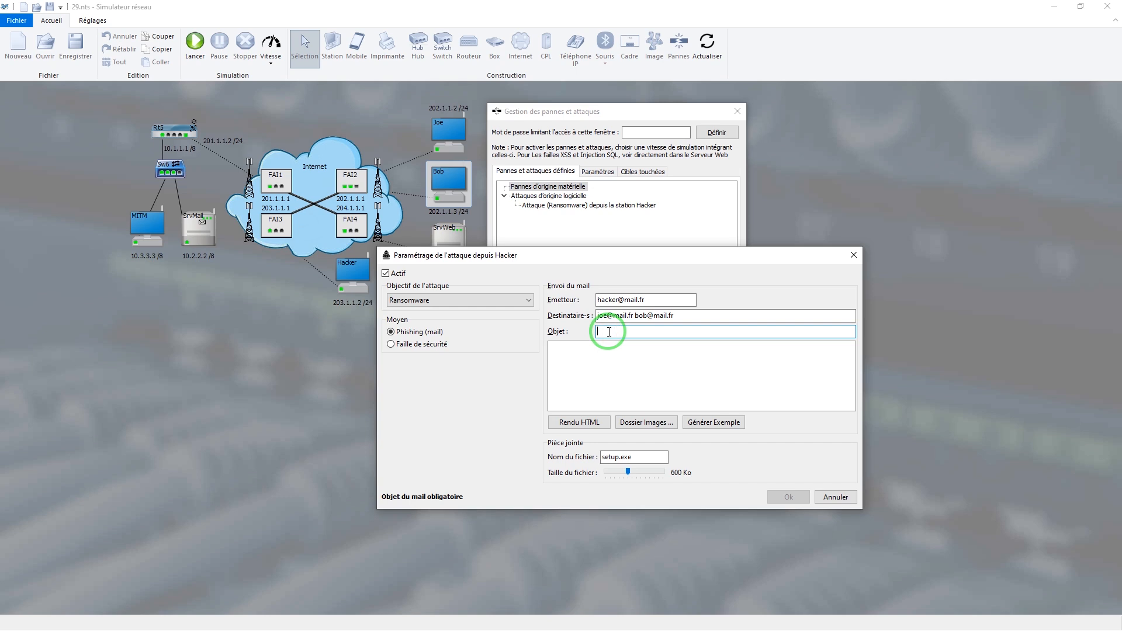
text(Alerte de sécurité)
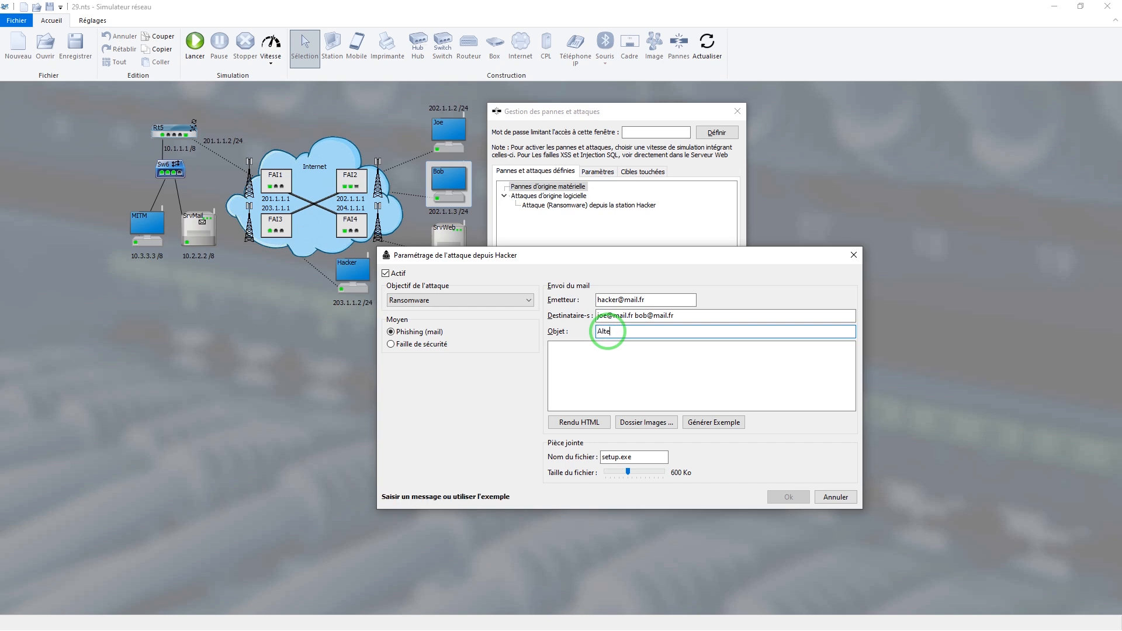
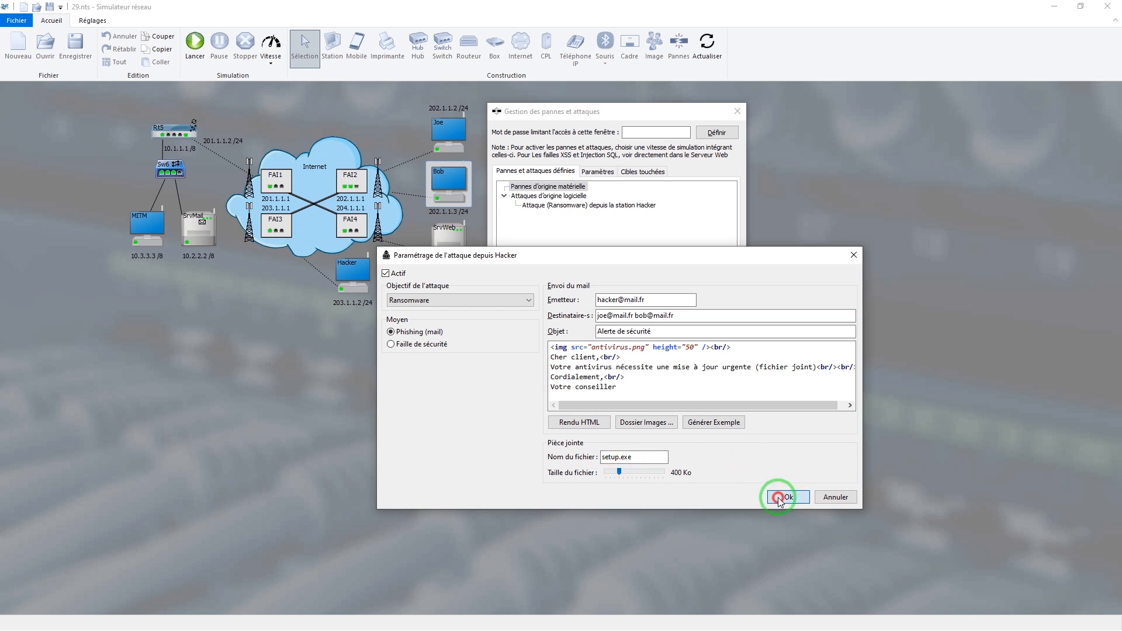
click(779, 499)
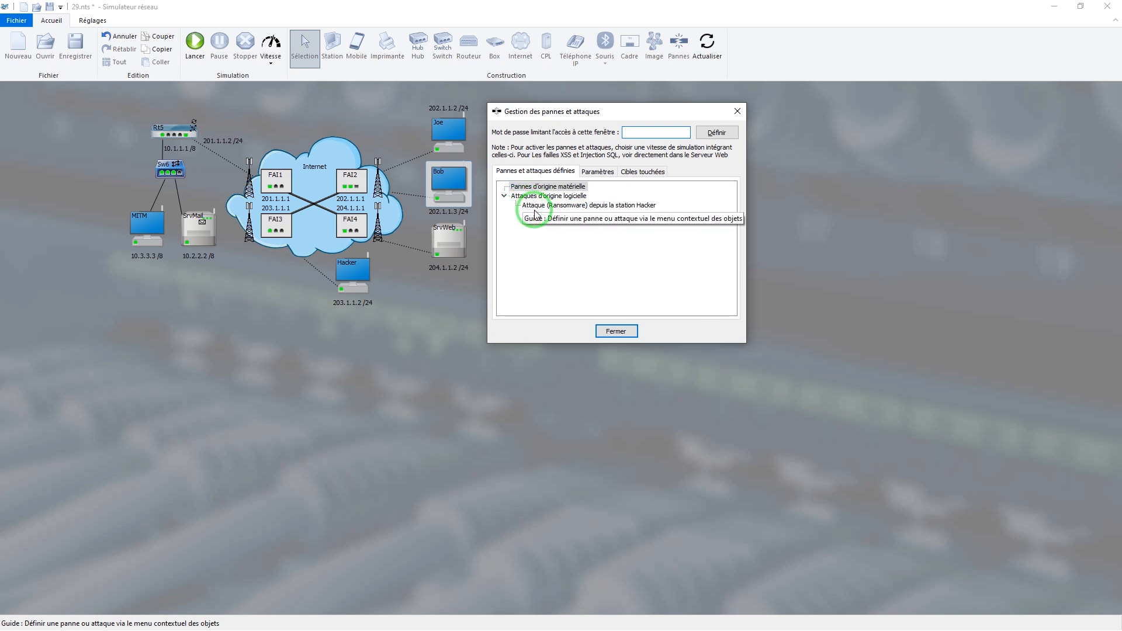
click(614, 335)
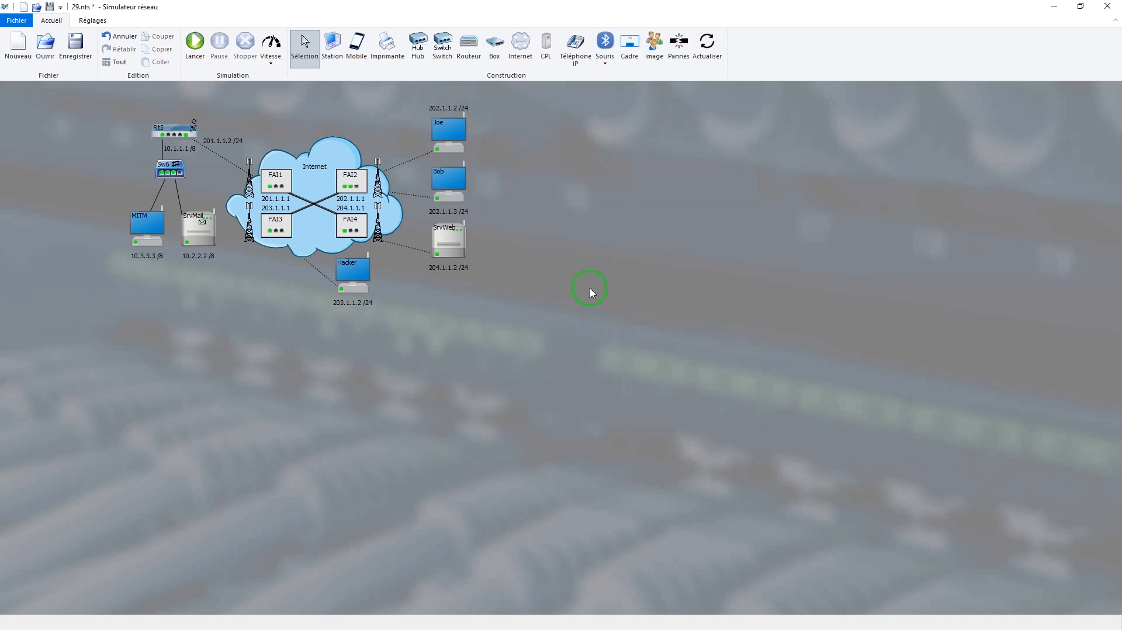
Step: Turn off manual attacks and set the simulation speed to Rapide avec pannes et attaques
click(272, 58)
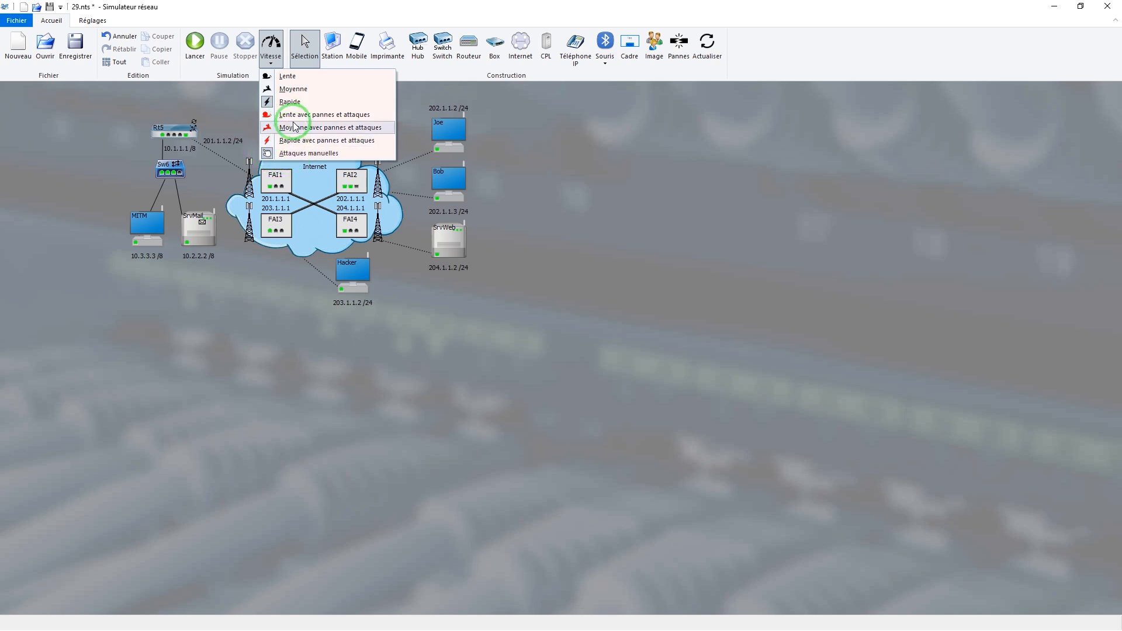
click(268, 154)
click(271, 54)
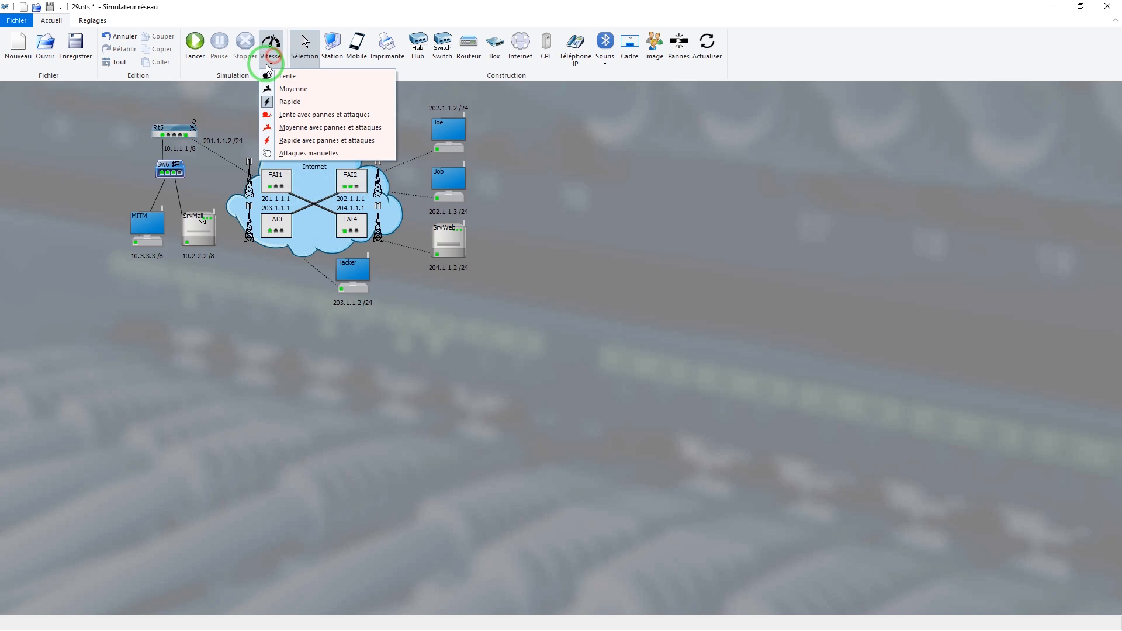
click(283, 145)
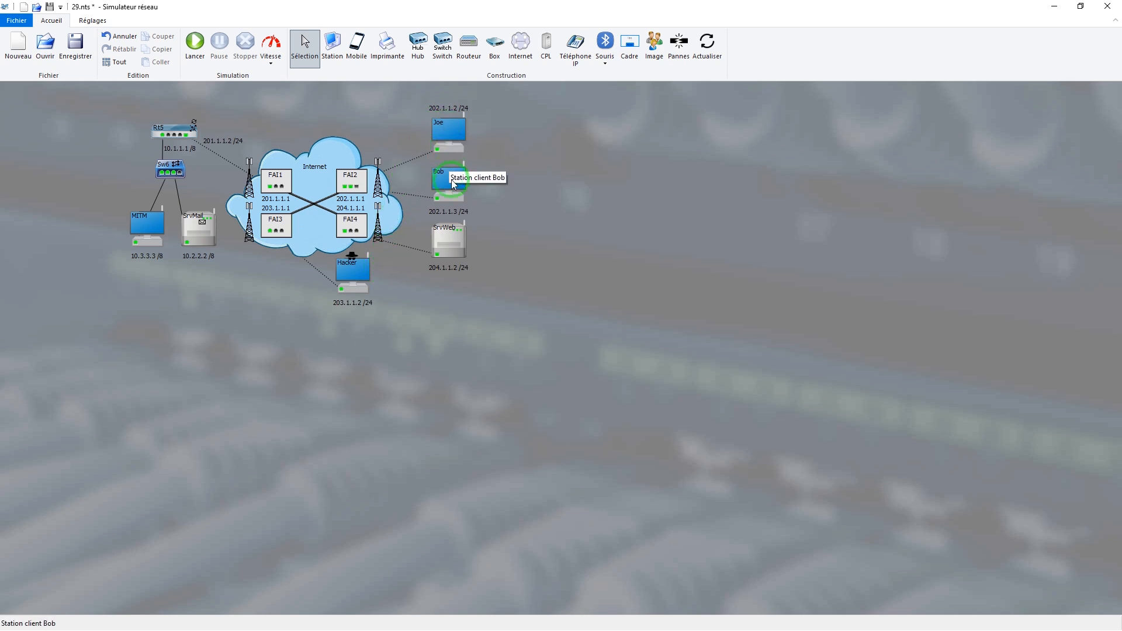
Step: Open the mail client of the 202.1.1.2 station and retrieve its incoming mail
right_click(454, 138)
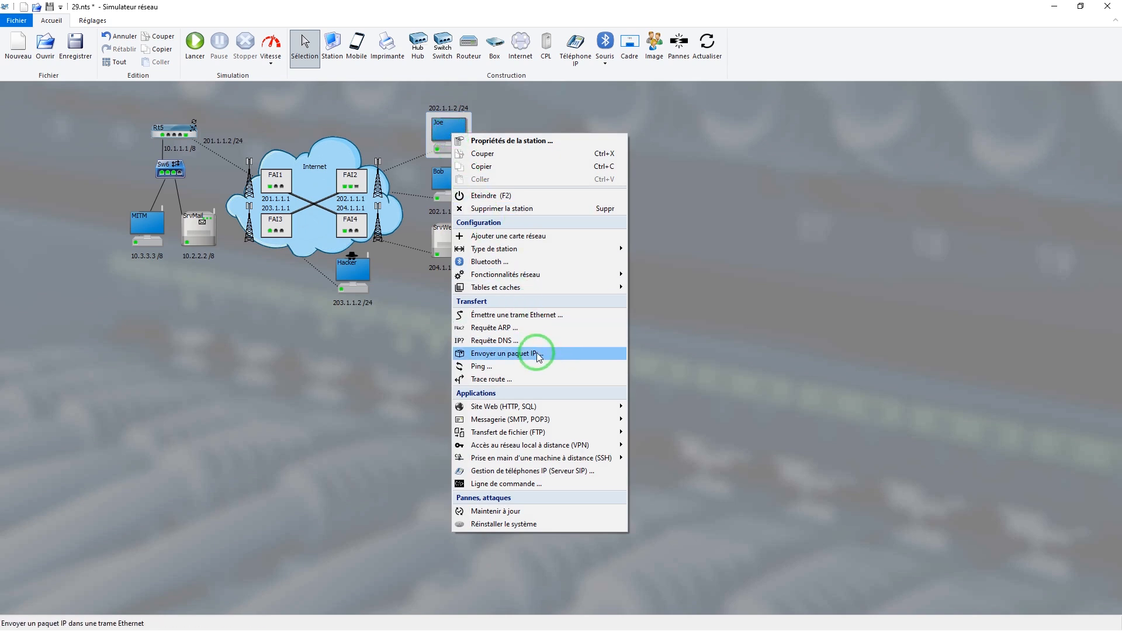
mouse_move(560, 420)
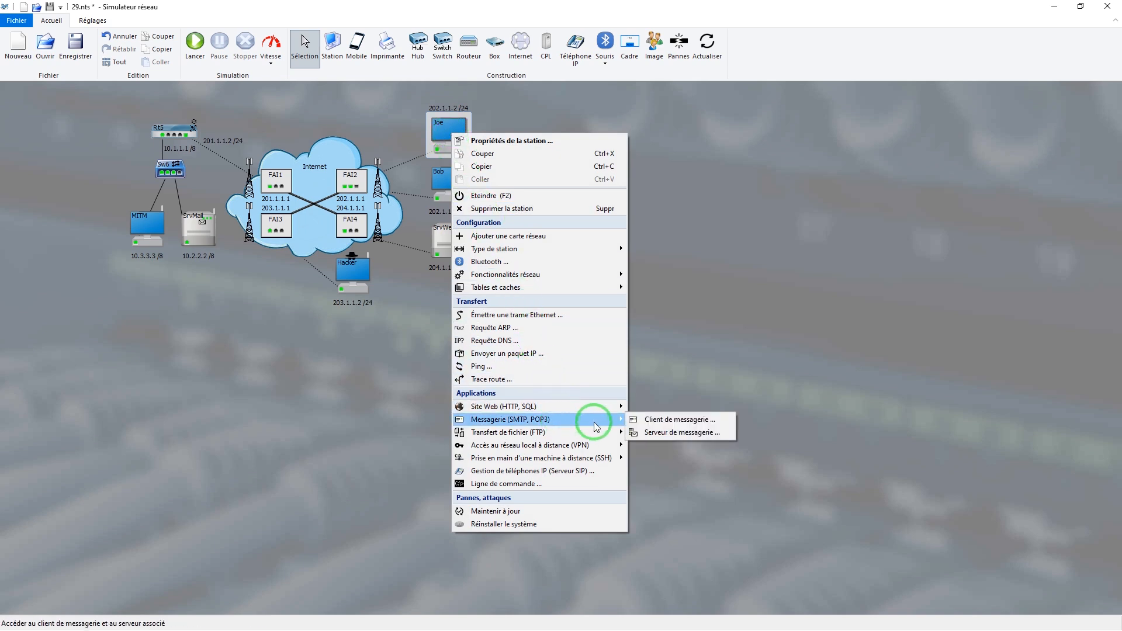
click(647, 421)
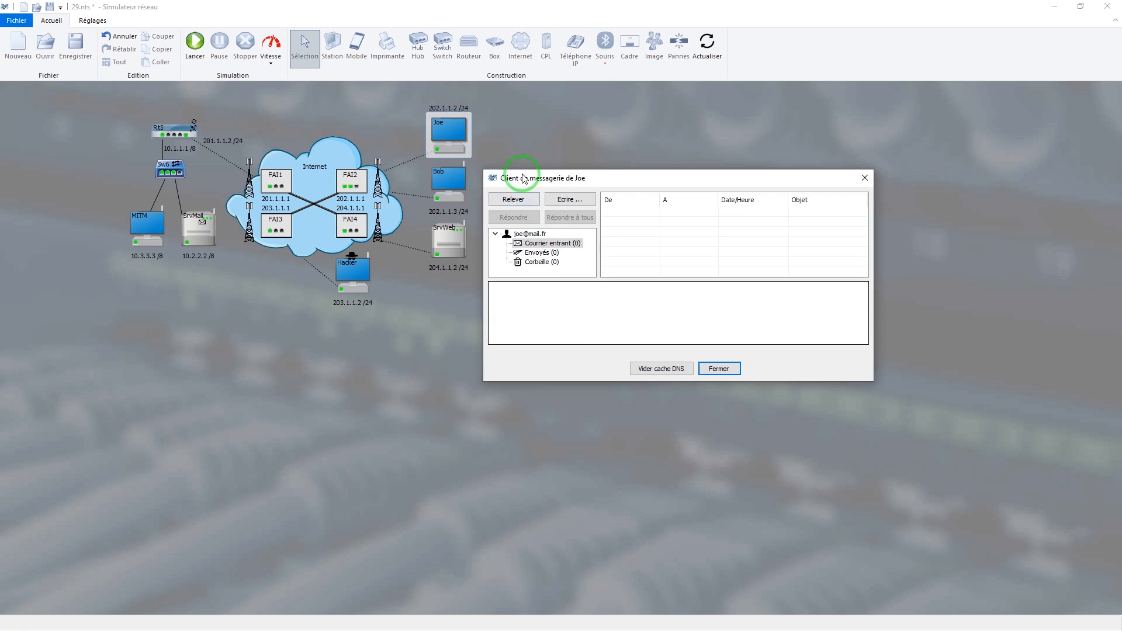
click(516, 202)
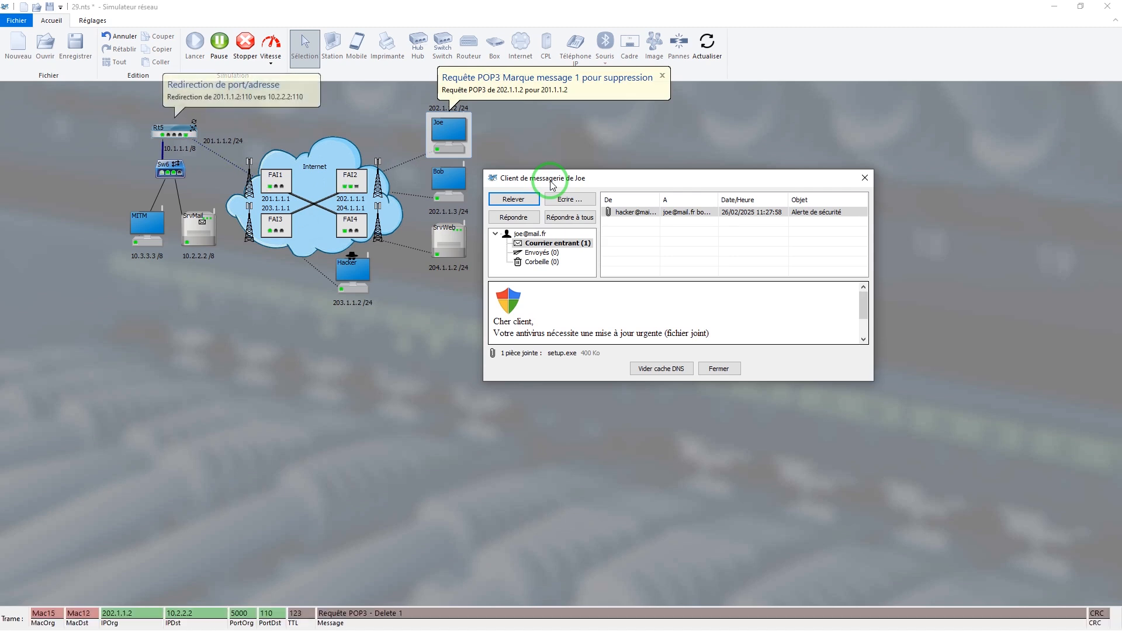
Step: Read the "Alerte de sécurité" mail through to its end and open the setup.exe attachment
mouse_move(862, 298)
mouse_down()
mouse_move(862, 313)
mouse_move(864, 295)
mouse_up()
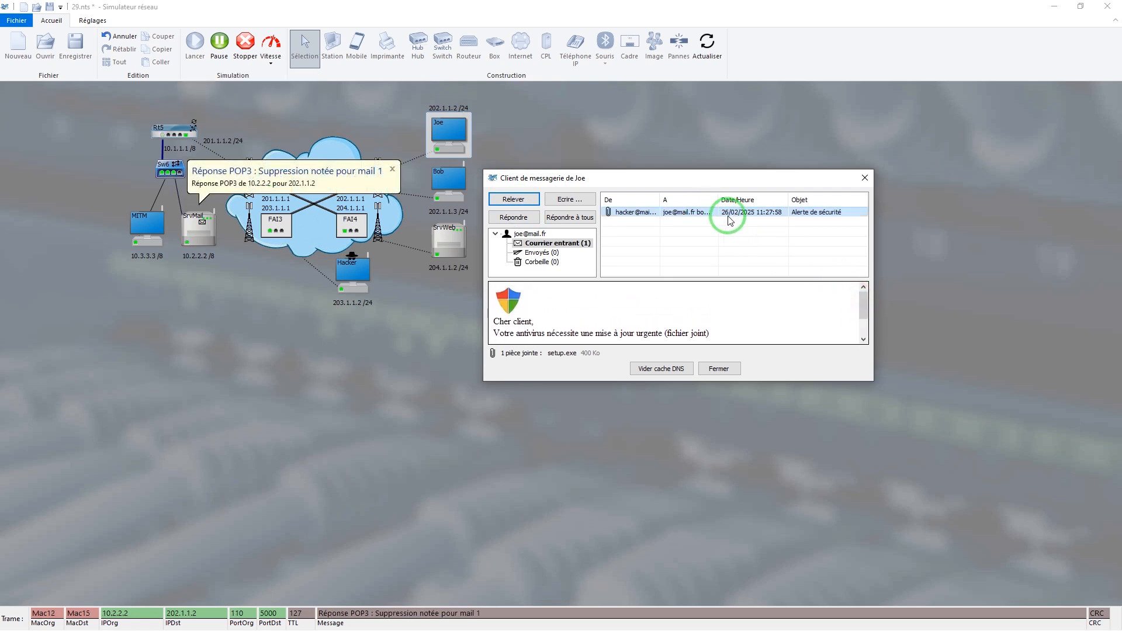
drag(864, 304, 866, 321)
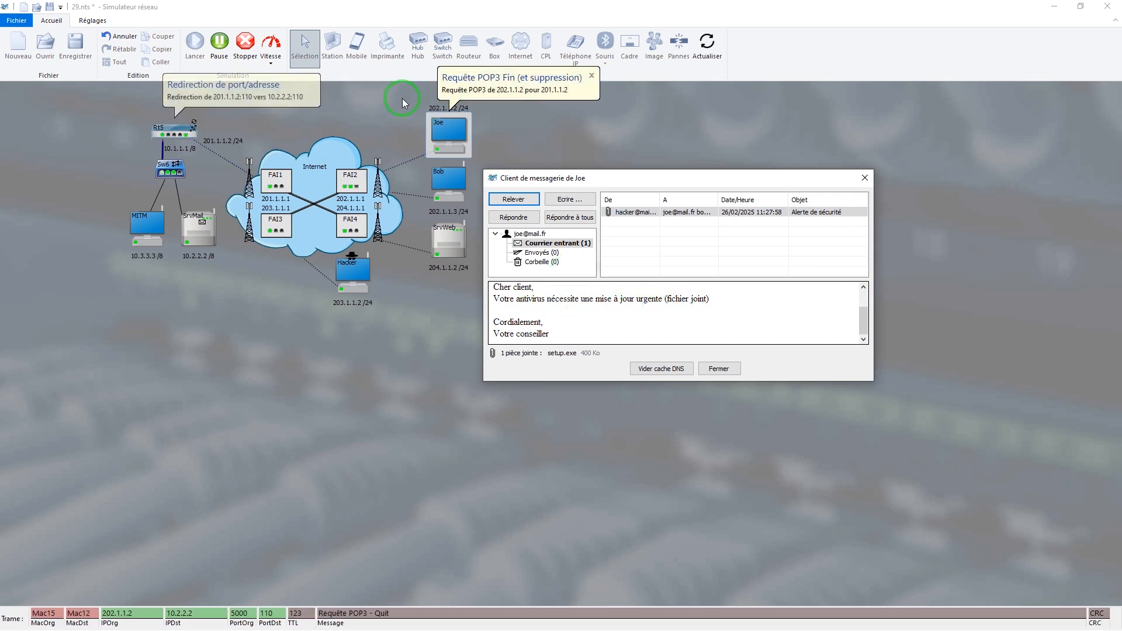
click(558, 353)
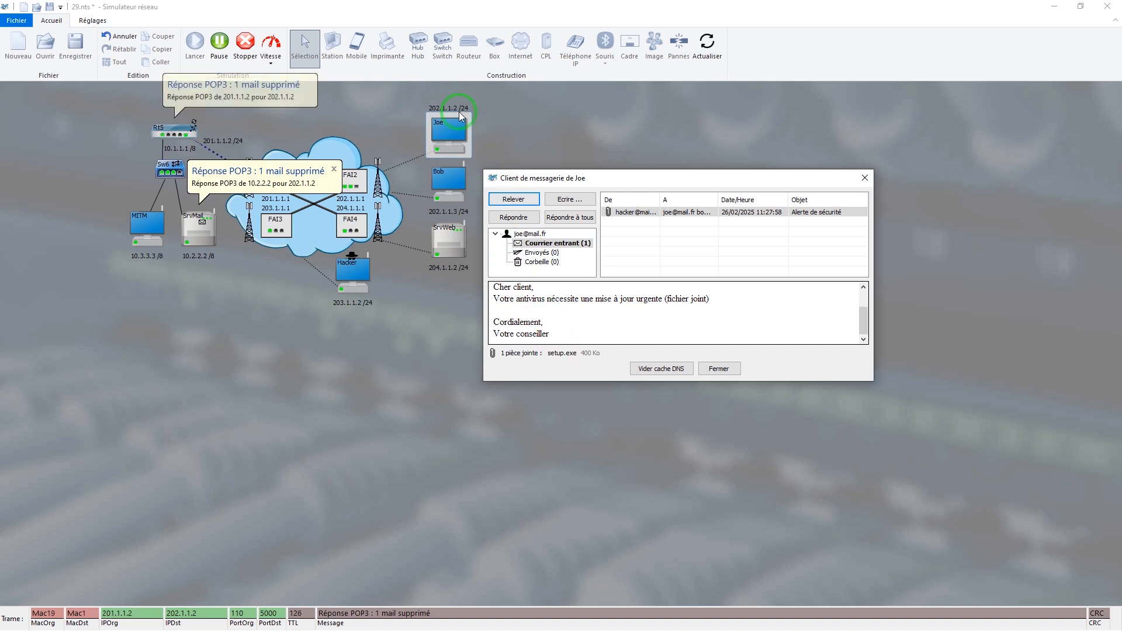
click(563, 354)
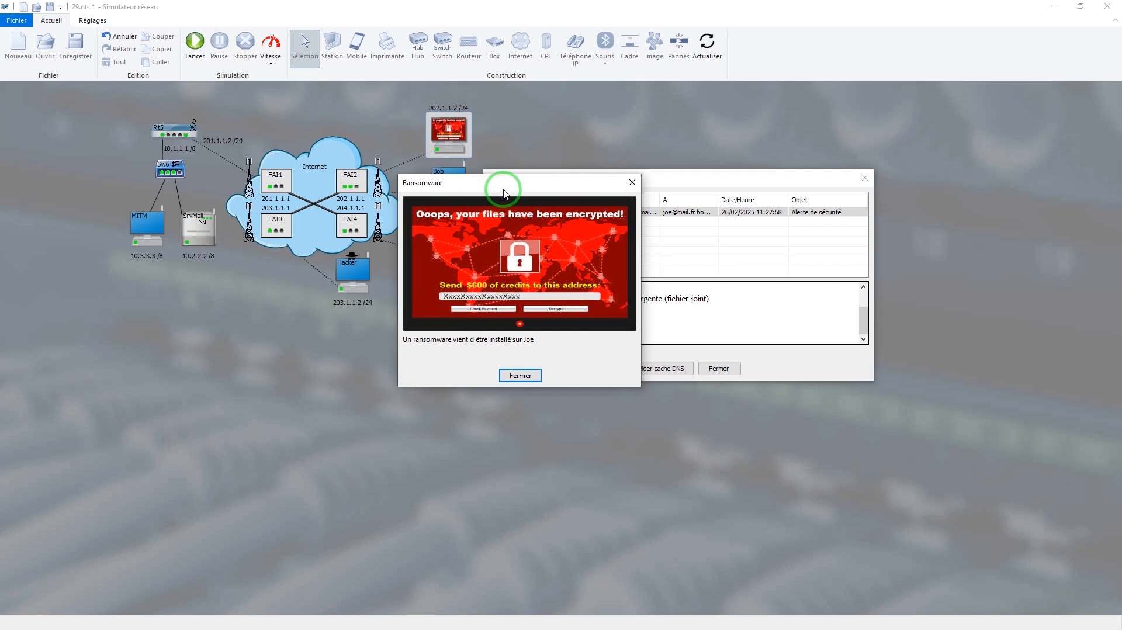
Step: Move the Ransomware window aside to view the infected station, and close that window and the mail client
drag(504, 183, 247, 201)
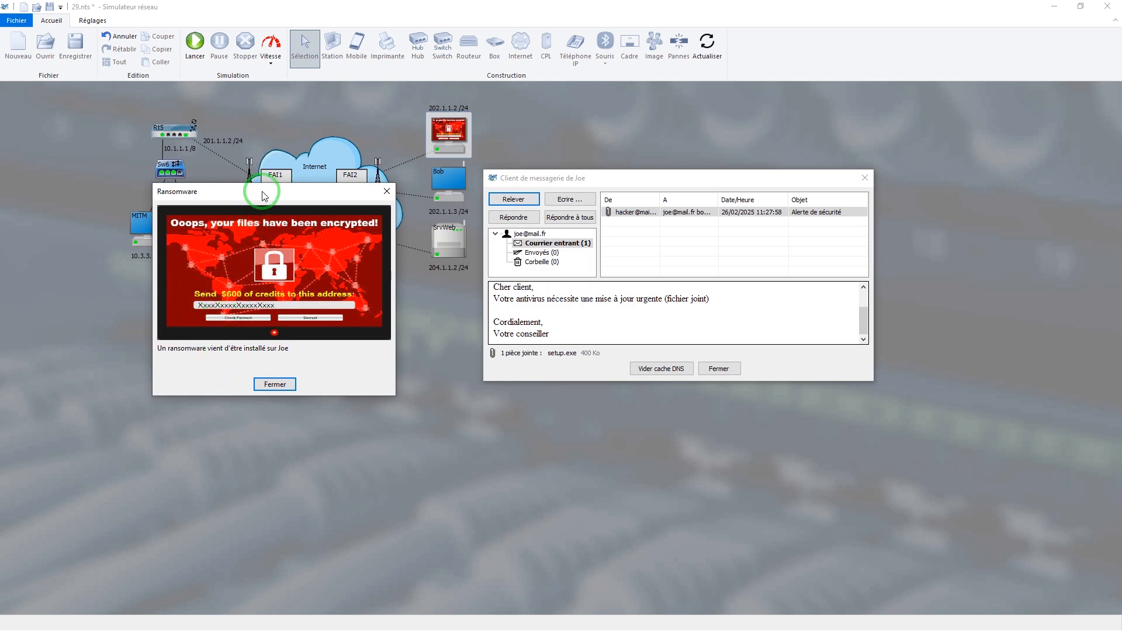
drag(263, 196, 239, 180)
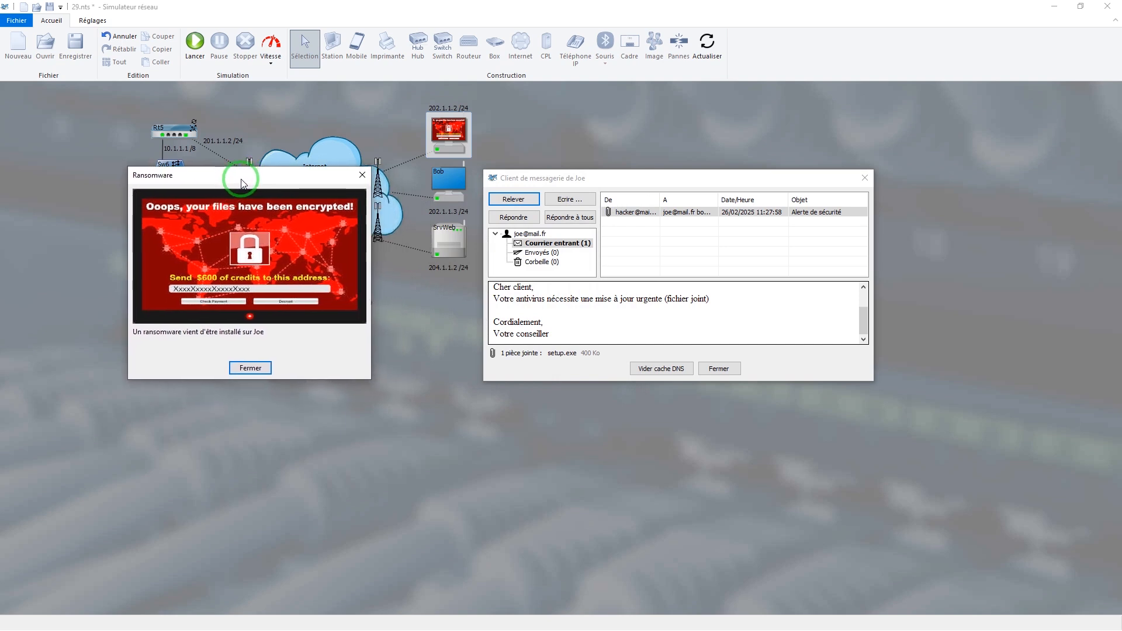
click(246, 369)
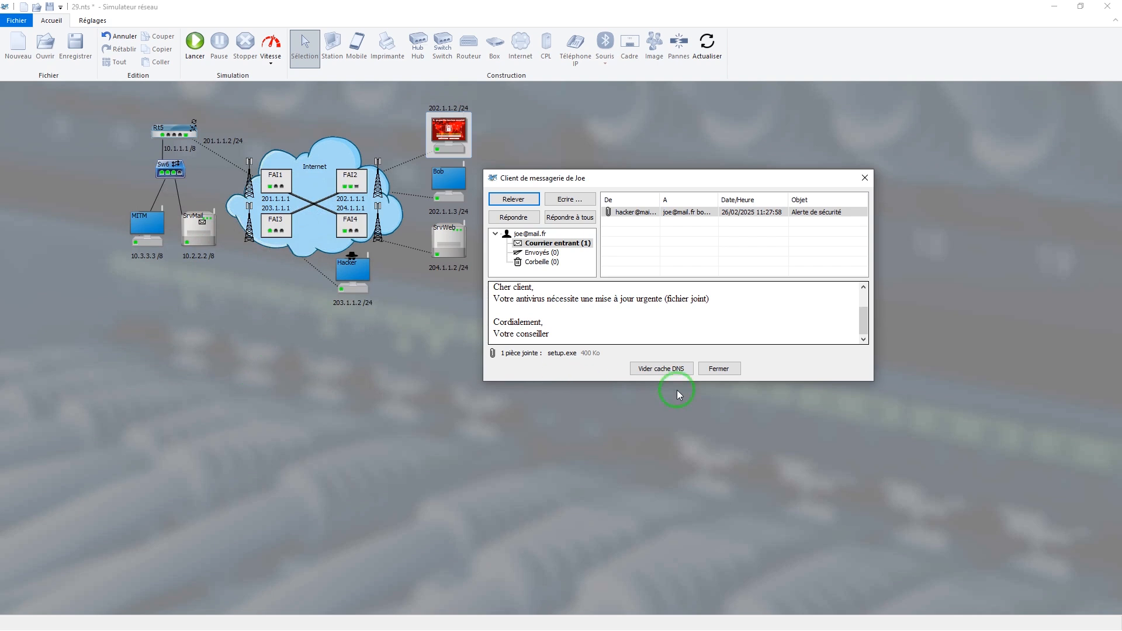
click(728, 373)
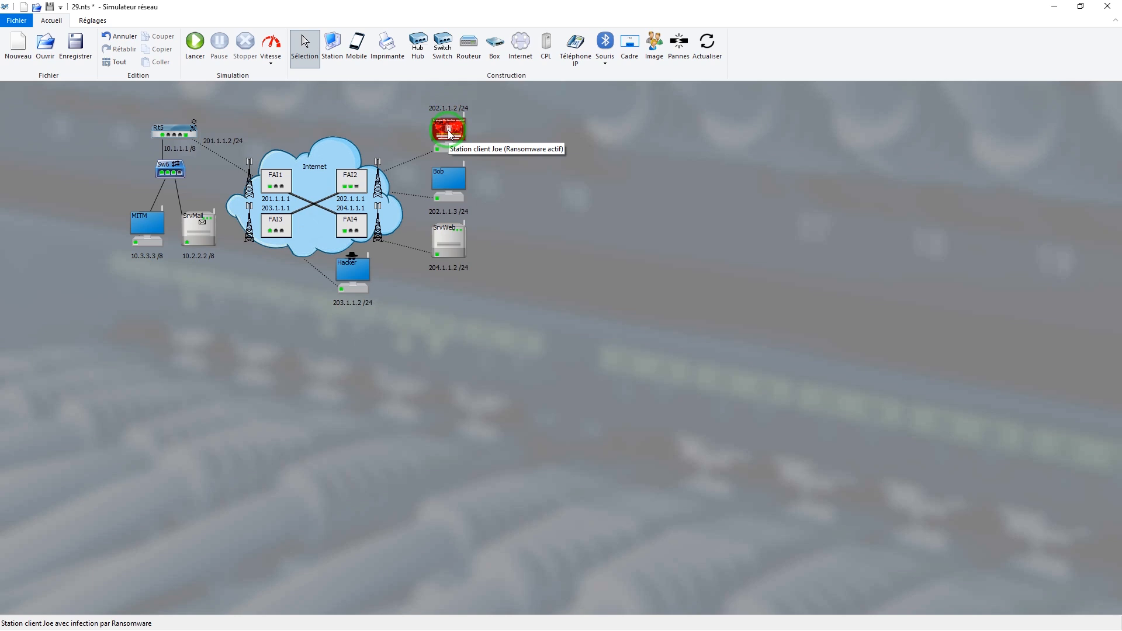
Step: Reinstall the system on the infected 202.1.1.2 station
right_click(447, 129)
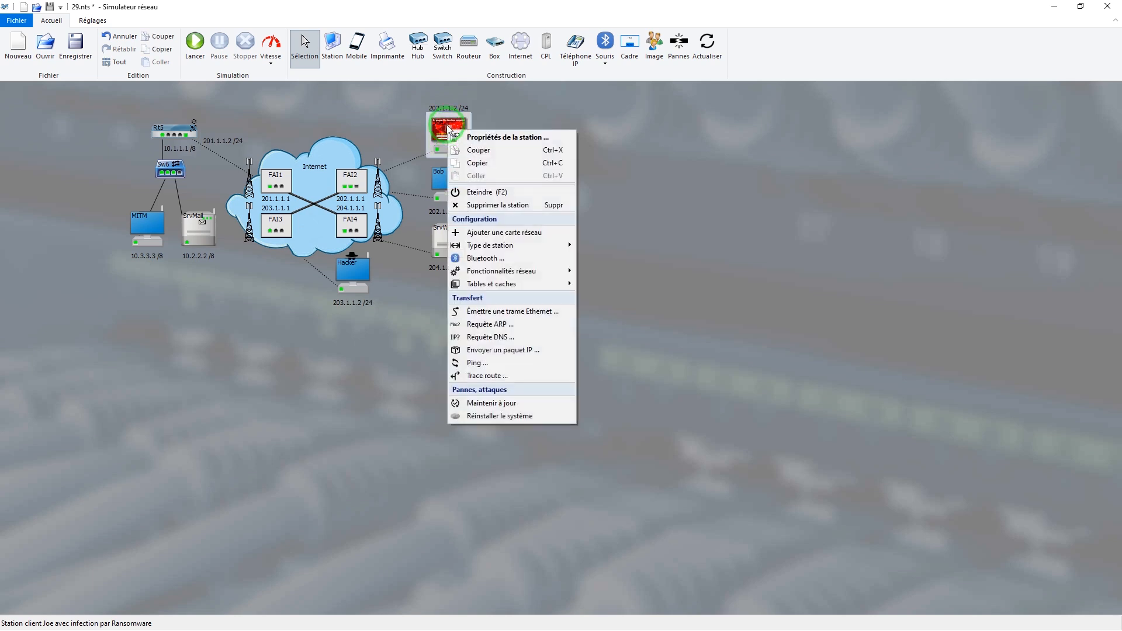
click(495, 416)
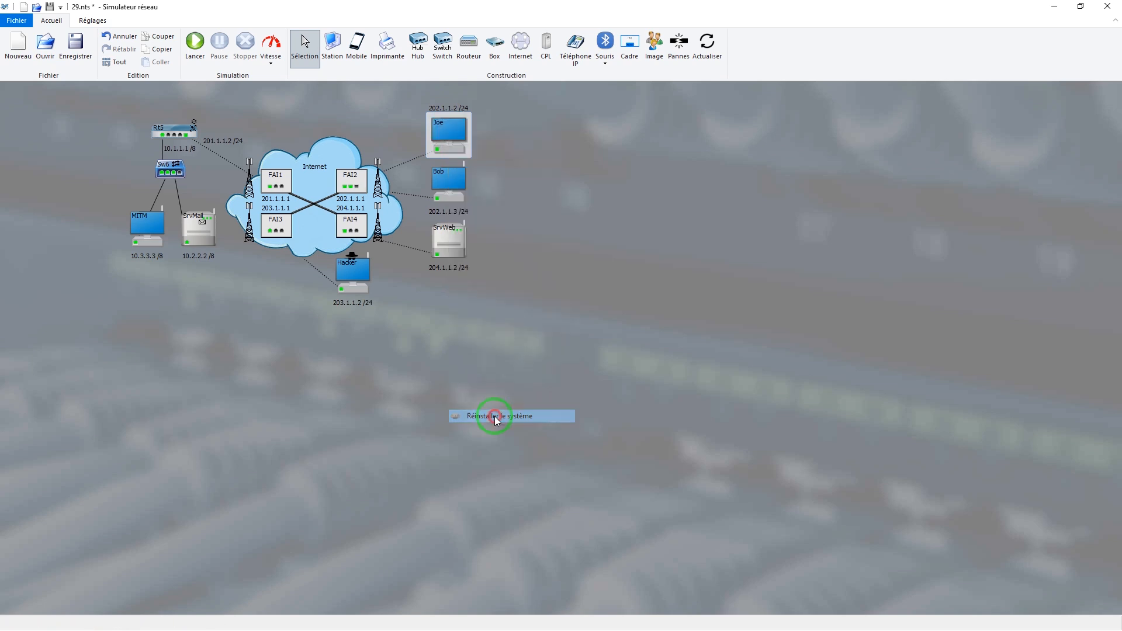
click(451, 127)
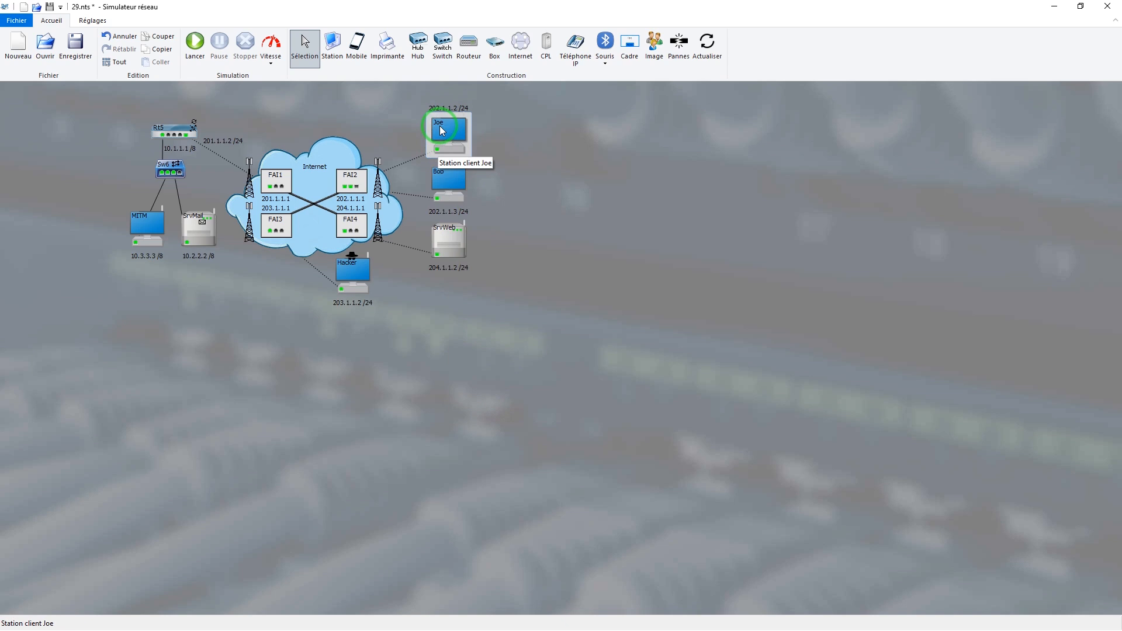
click(450, 194)
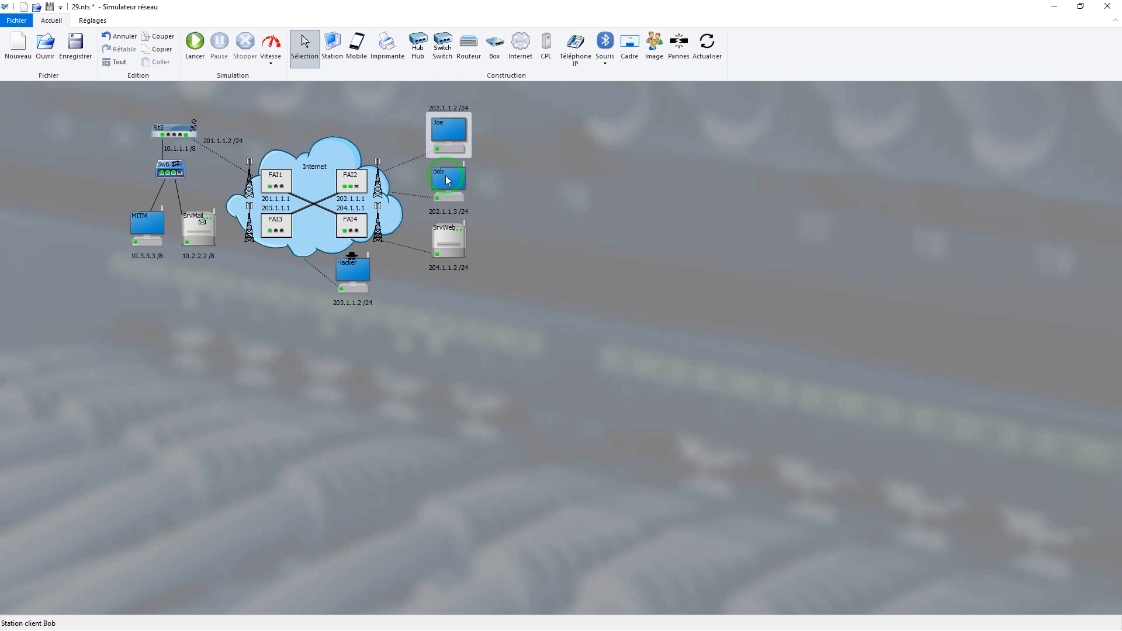